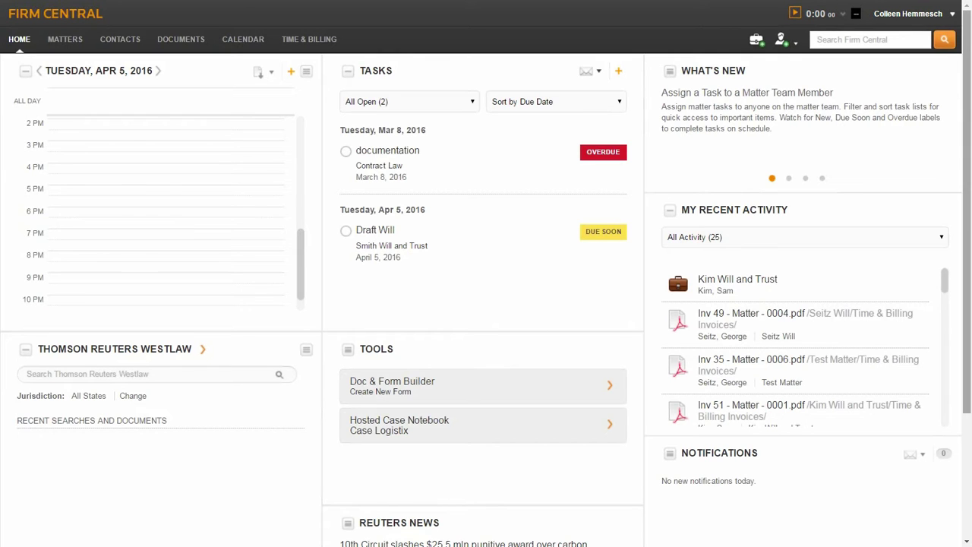
Step: Open the Administration area from the user name menu at the top right
left_click(952, 15)
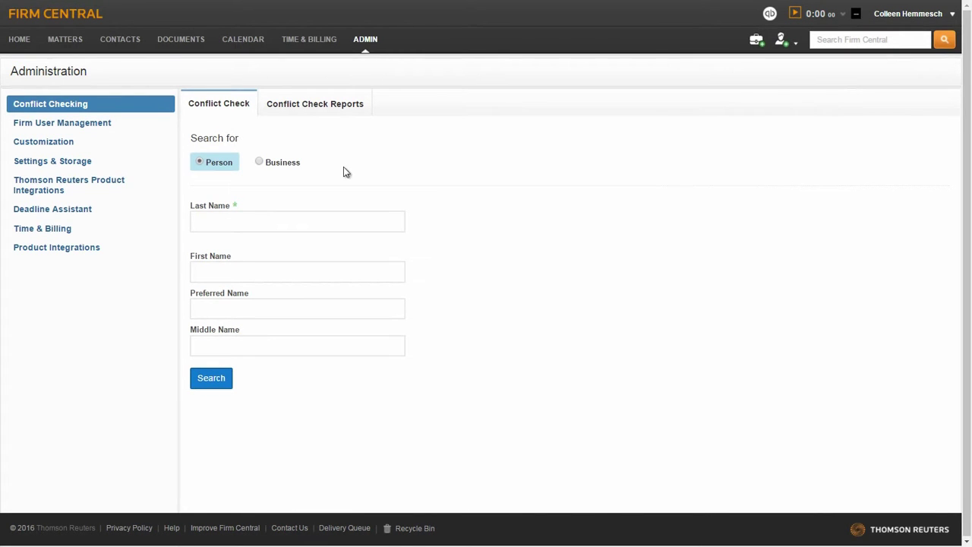
Step: Open Time & Billing administration to show the Activity & Expense Codes sets
left_click(63, 232)
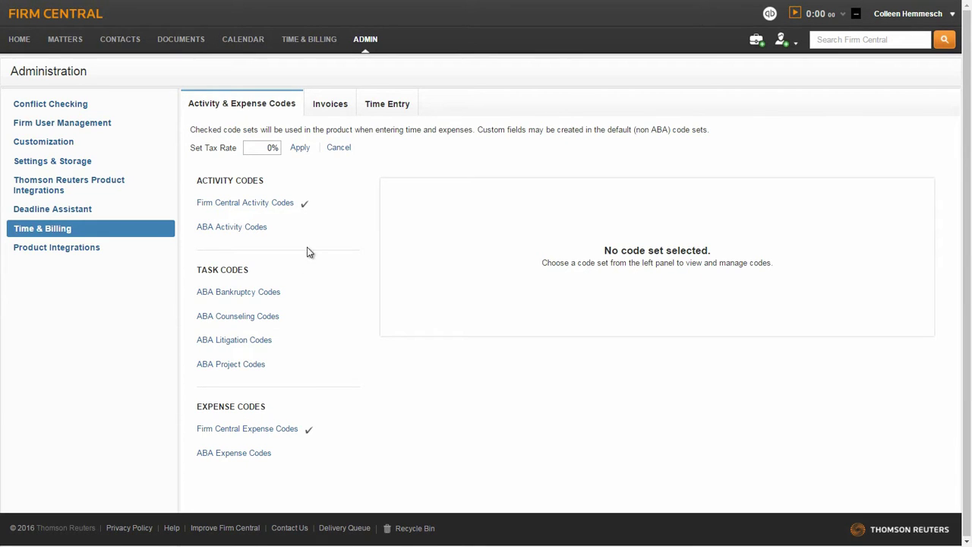
Step: Show the Firm Central Activity Codes, leaving 'Include set when entering time' checked
left_click(278, 207)
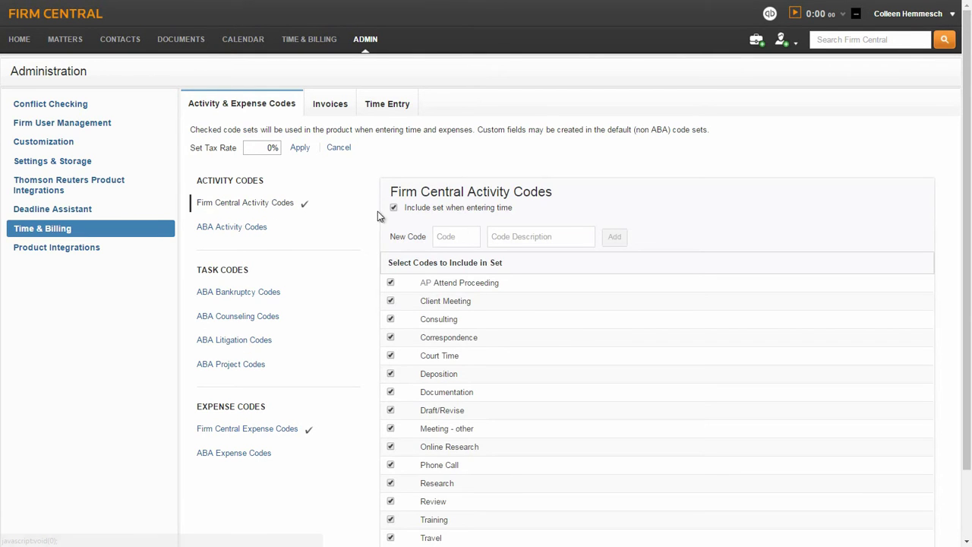
left_click(394, 207)
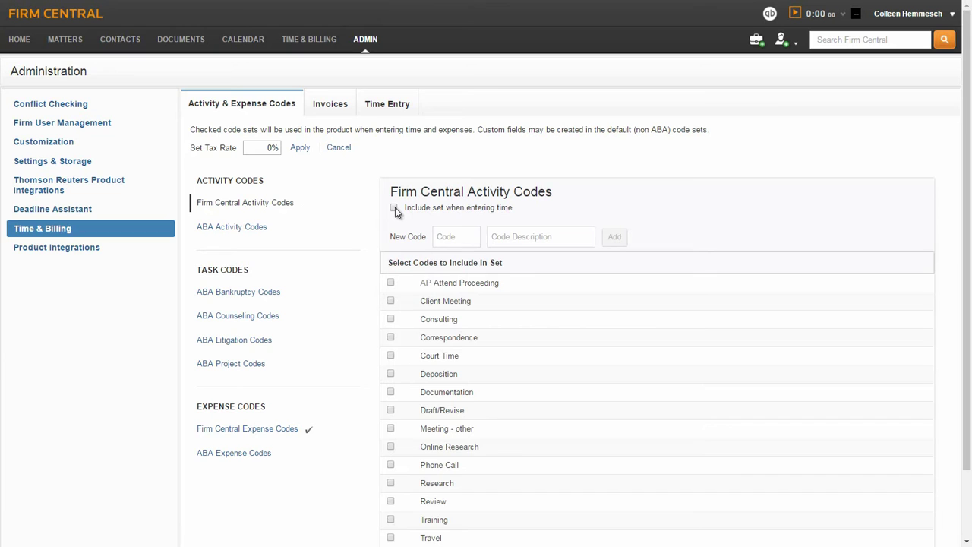
left_click(395, 207)
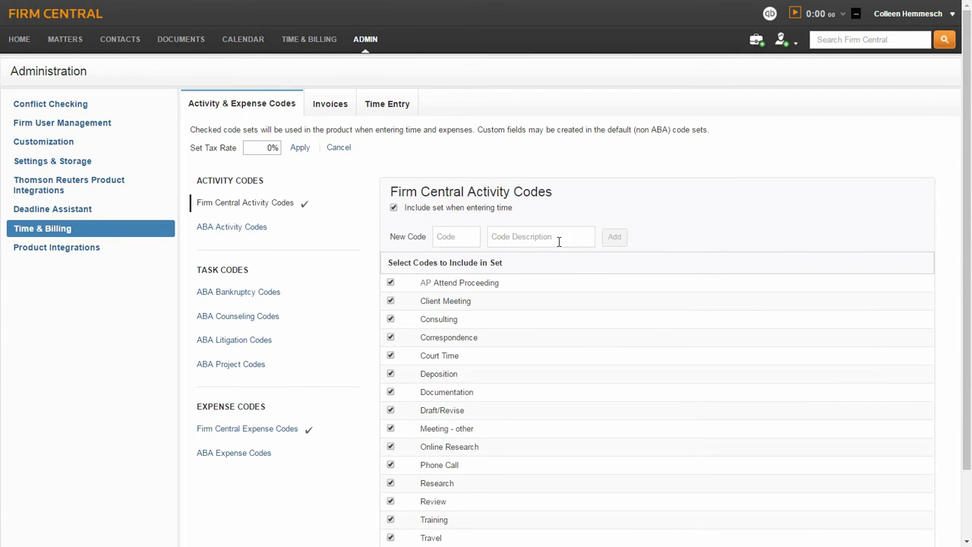
Step: Add 'Testing' as a new Firm Central activity code and save the set
left_click(553, 238)
type("Testing")
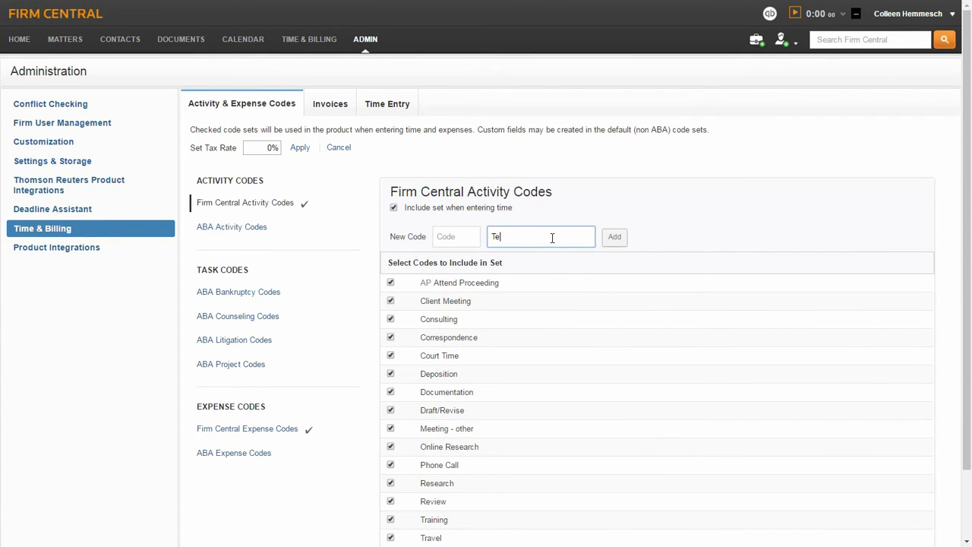
left_click(614, 237)
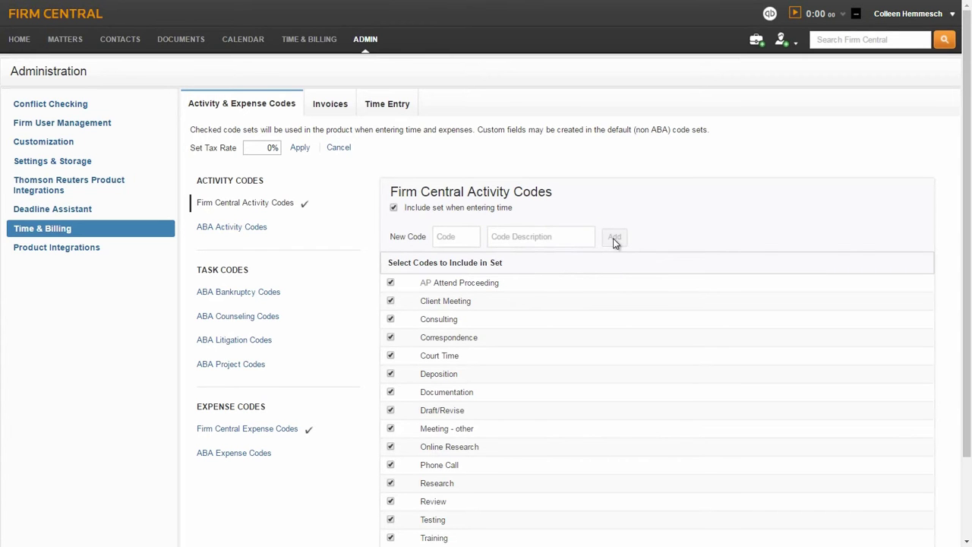
scroll(618, 423, "down", 2)
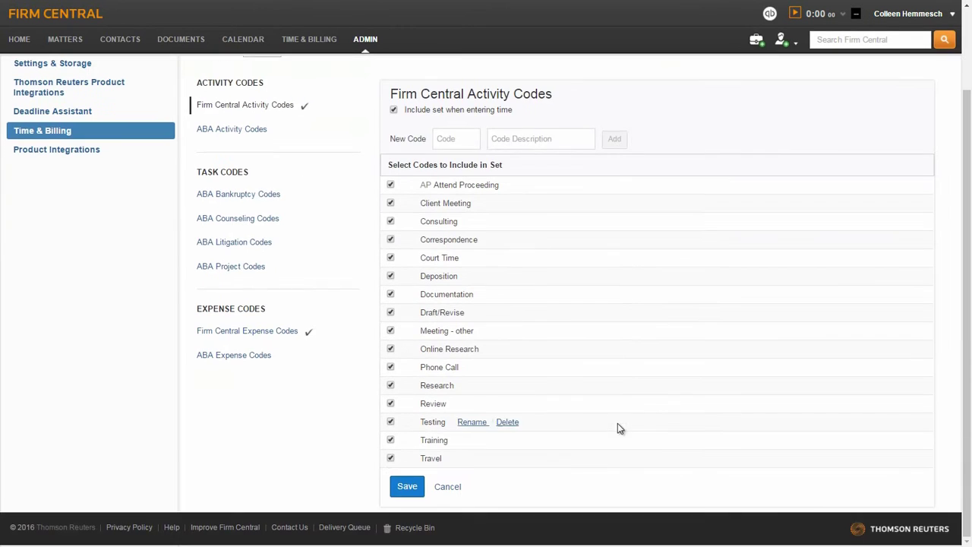
left_click(403, 487)
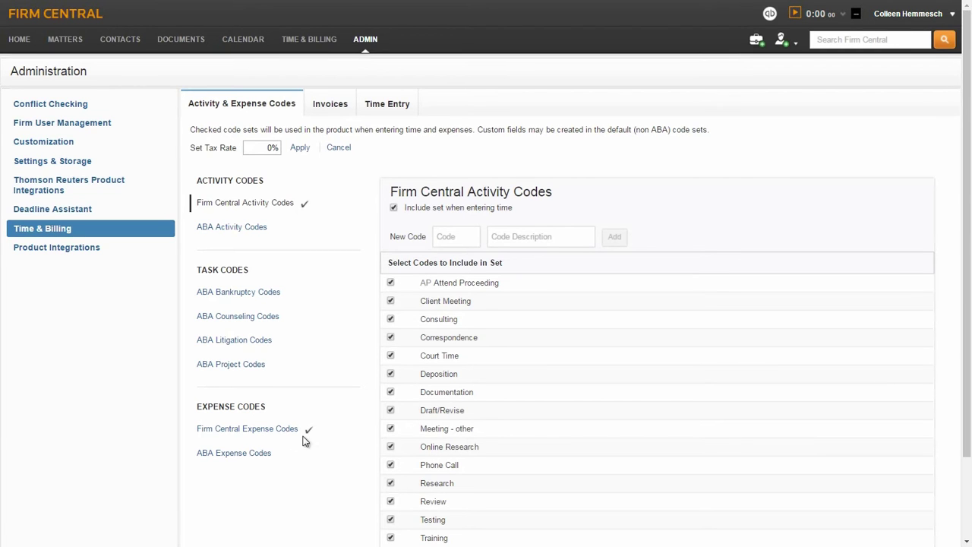
Step: Review the Firm Central Expense Codes list, including Appraisal Fees, then go to Invoices settings
left_click(275, 432)
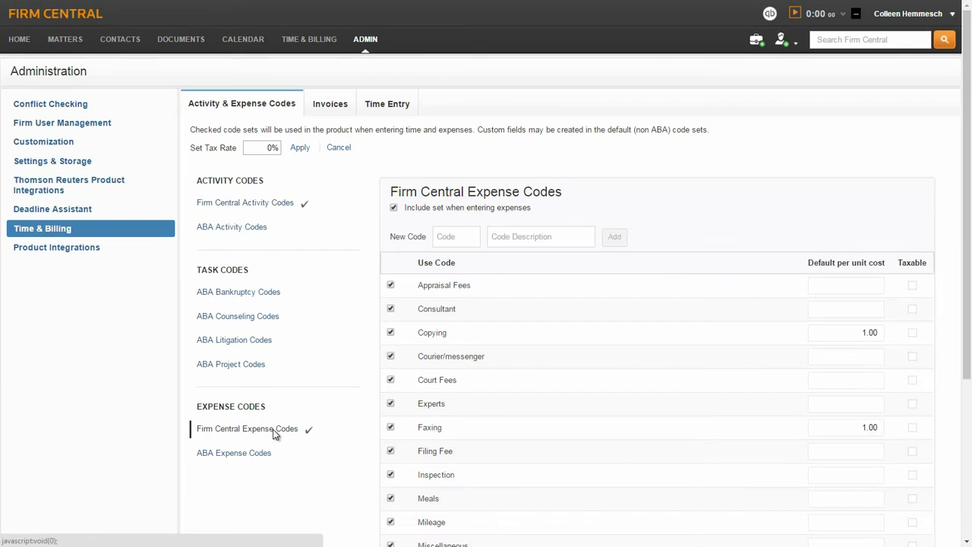
left_click(853, 287)
scroll(501, 542, "down", 3)
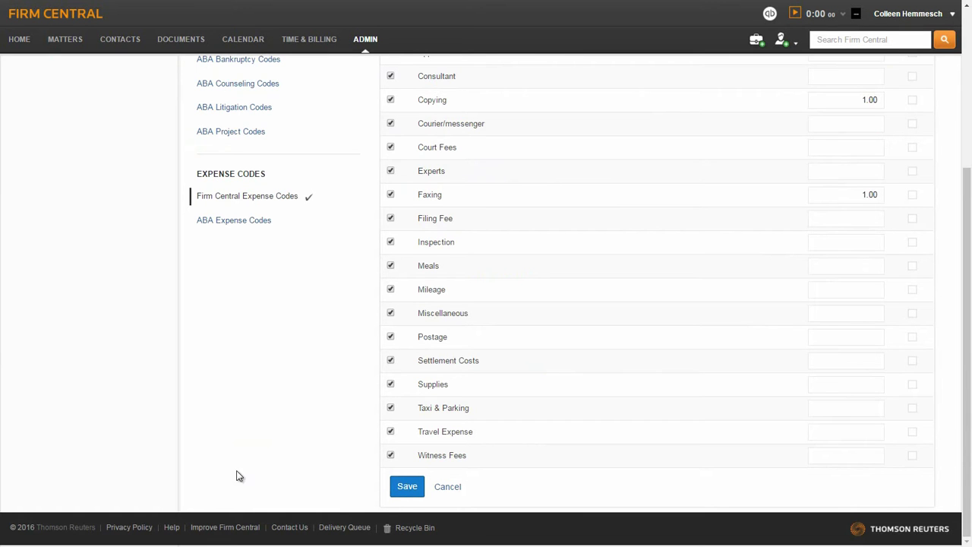
scroll(234, 429, "up", 4)
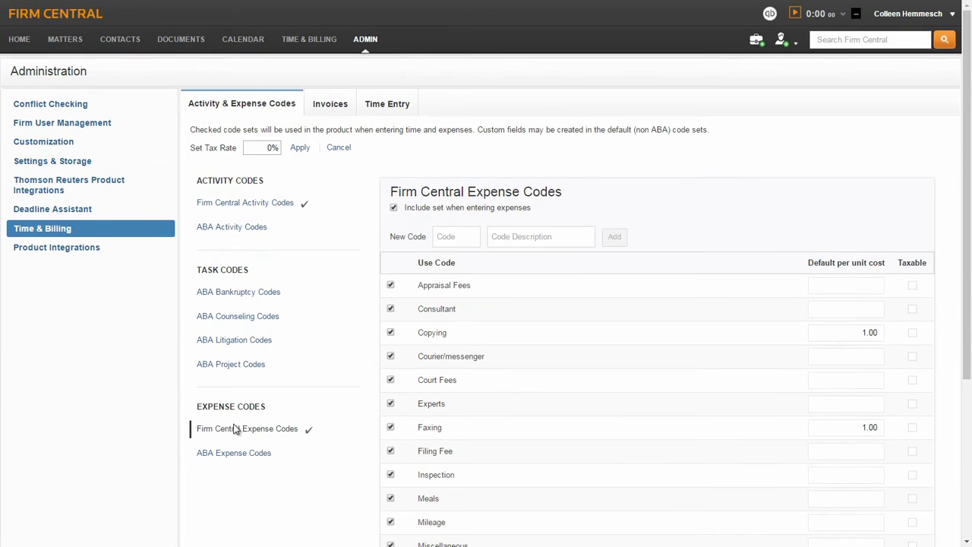
left_click(332, 104)
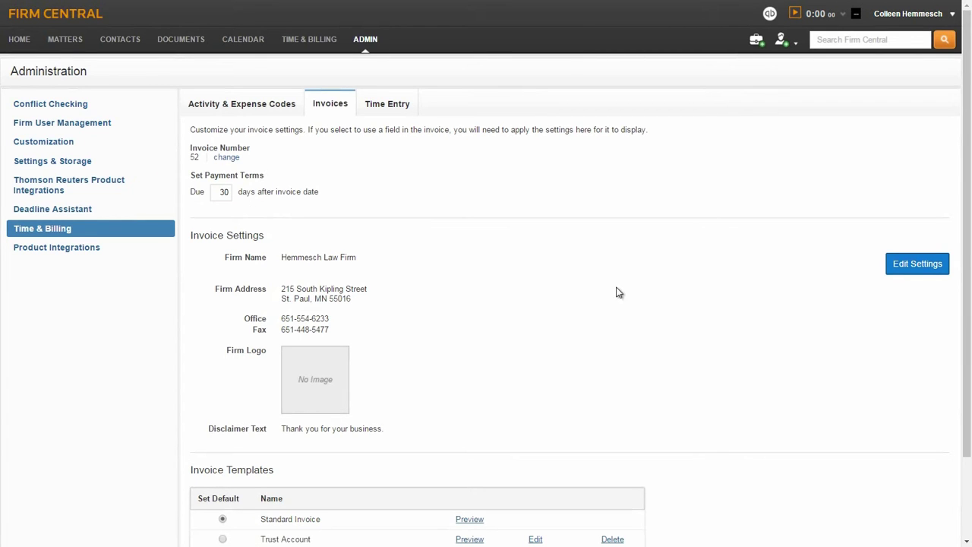
left_click(915, 269)
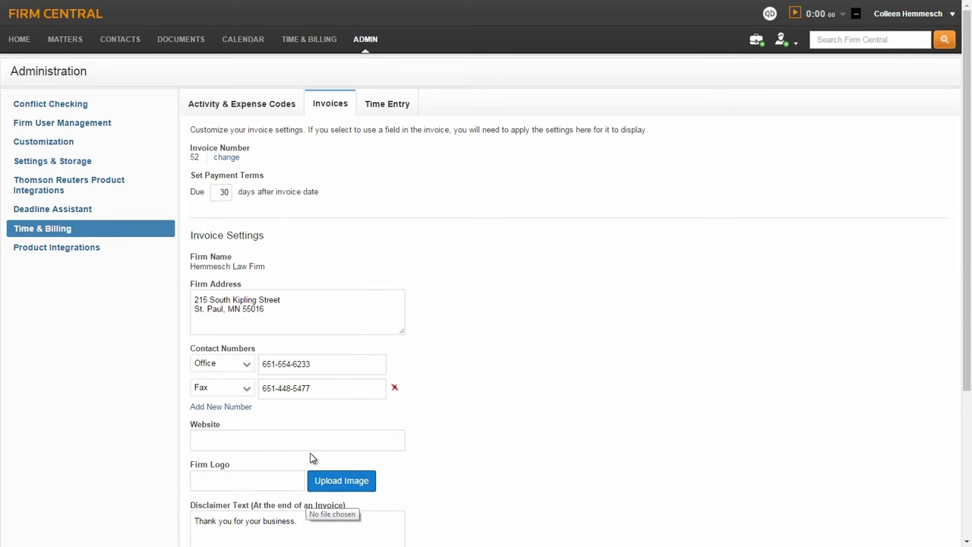
scroll(474, 474, "down", 1)
scroll(433, 433, "down", 2)
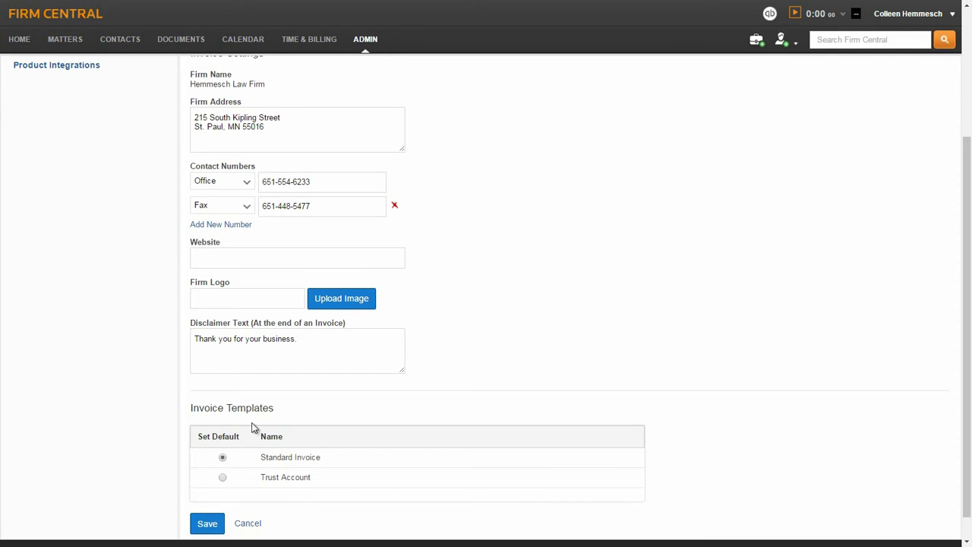
left_click(239, 524)
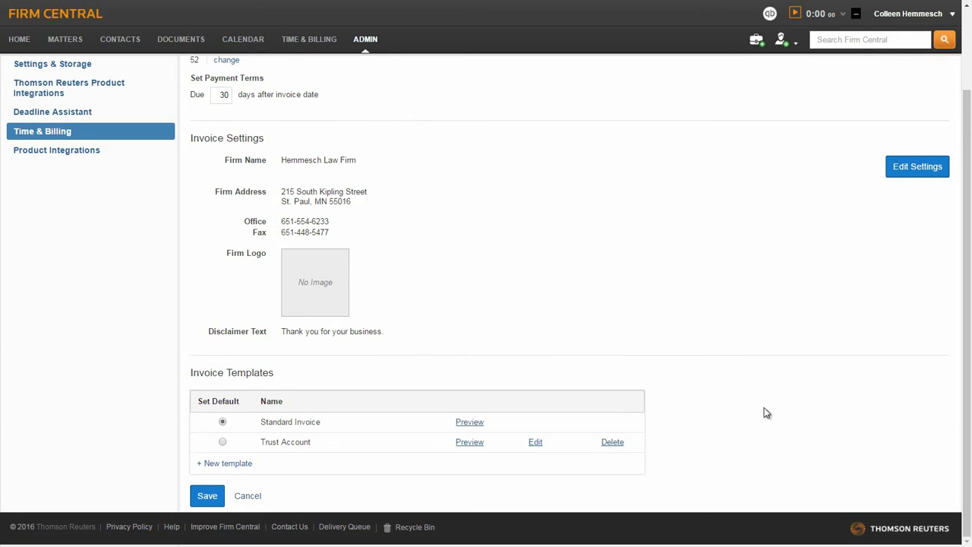
Step: Preview the Standard Invoice template down to its totals, then close the preview
left_click(470, 423)
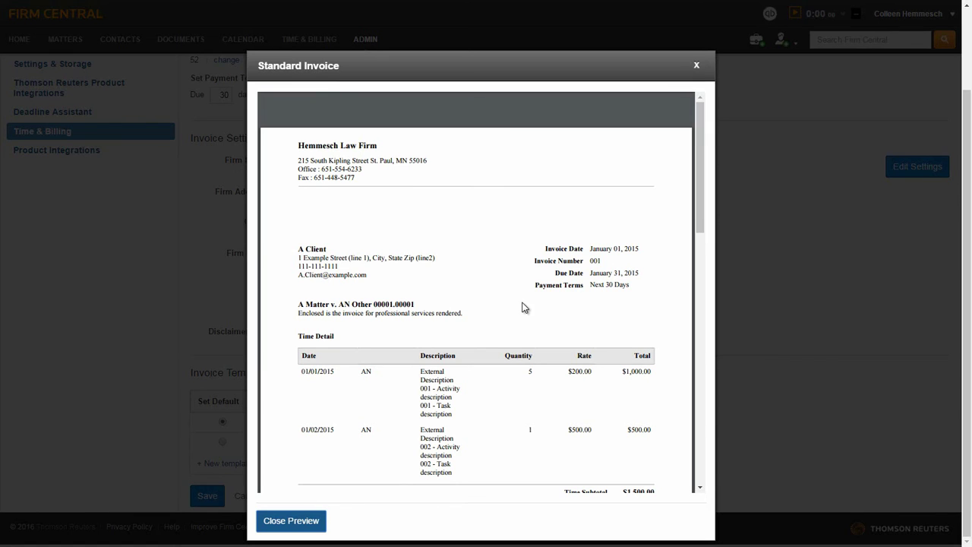
scroll(583, 483, "down", 3)
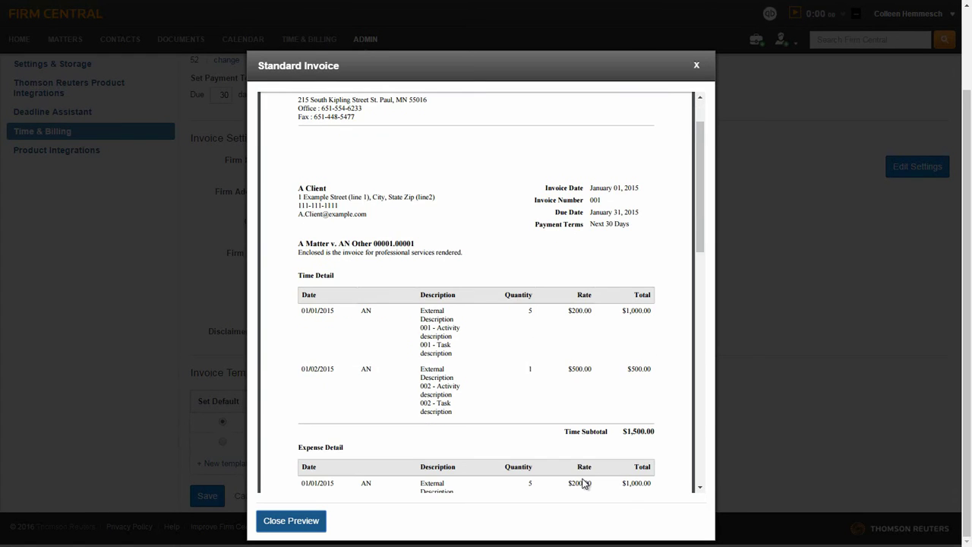
scroll(582, 483, "down", 1)
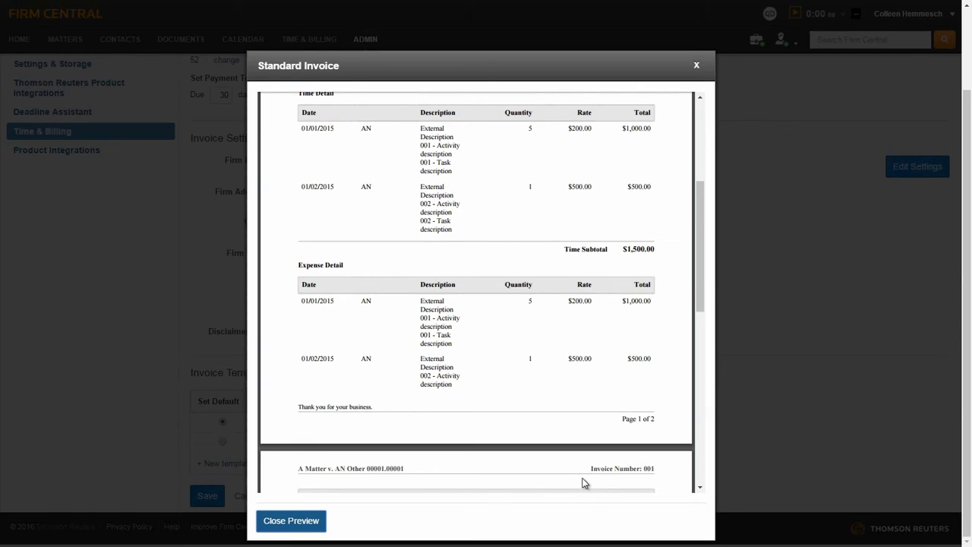
scroll(582, 483, "down", 5)
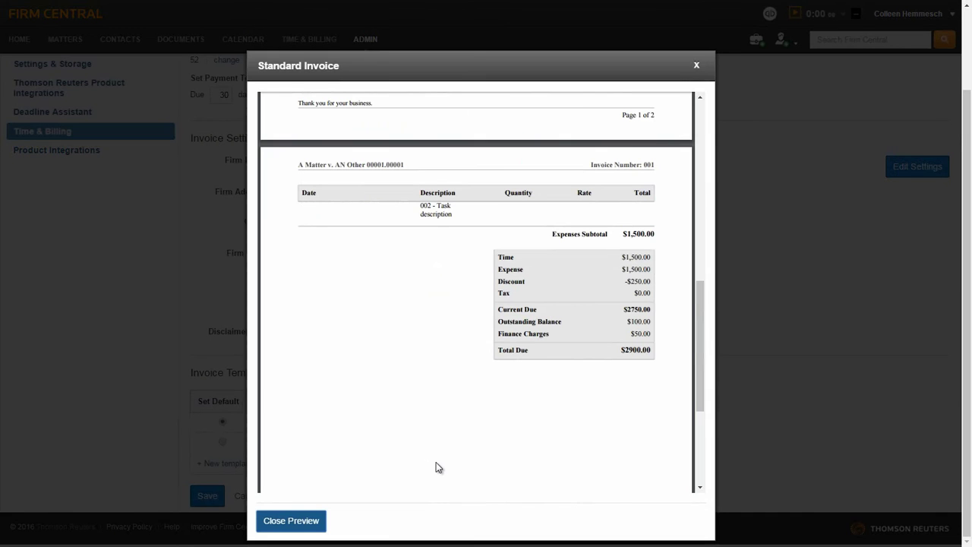
left_click(294, 521)
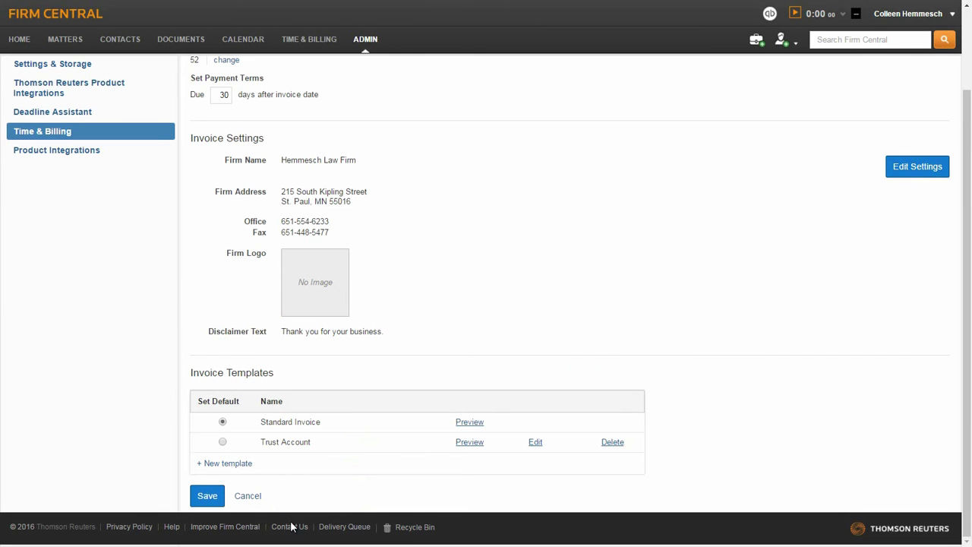
Step: Start template 'Firm Default' with remittance slip, separate summary page, payment terms, and firm and client contact details
left_click(241, 463)
left_click(367, 97)
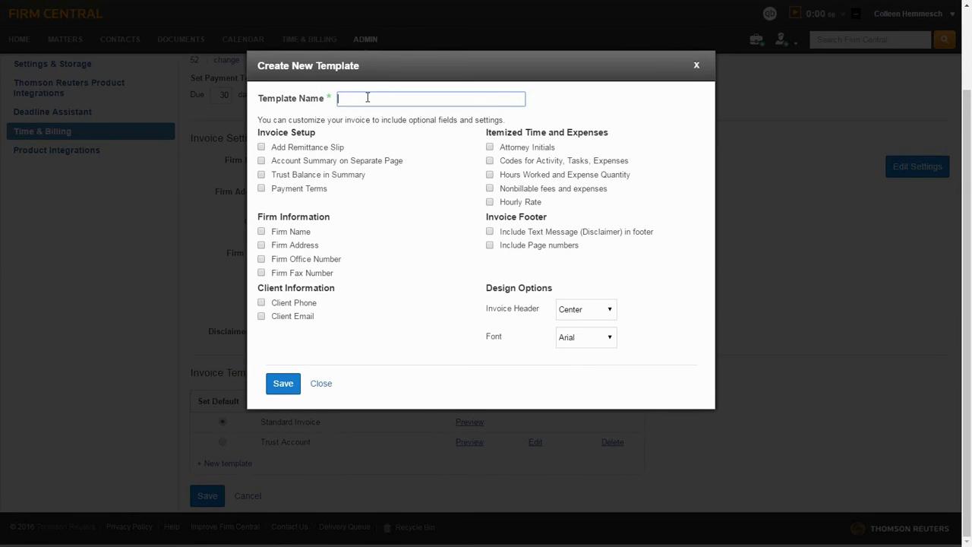
type("Firm Default")
left_click(261, 148)
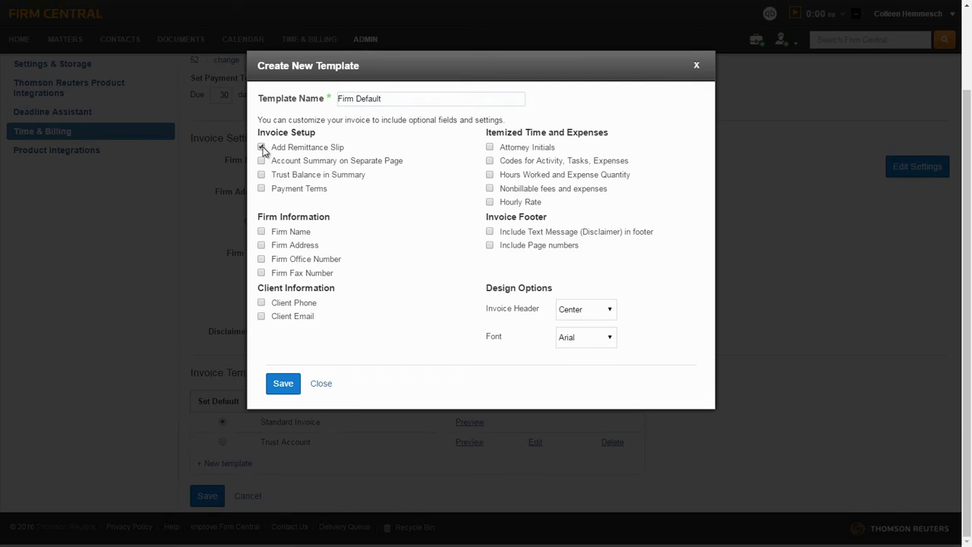
left_click(261, 161)
left_click(262, 188)
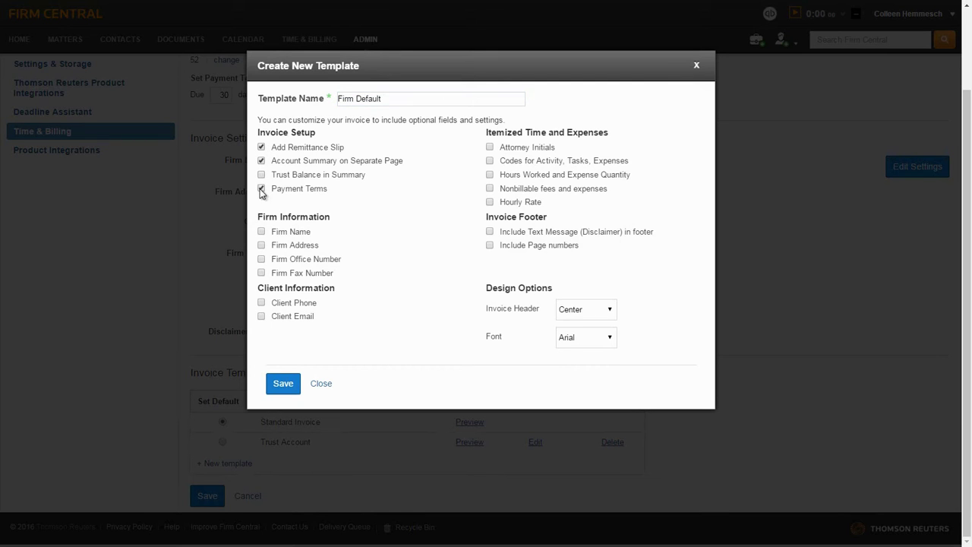
left_click(261, 231)
left_click(261, 245)
left_click(261, 259)
left_click(262, 273)
left_click(261, 302)
left_click(262, 316)
Step: Show initials, hours/quantity and rate, add disclaimer footer, right-align header, and save the template
left_click(490, 147)
left_click(490, 176)
left_click(490, 203)
left_click(490, 232)
left_click(605, 315)
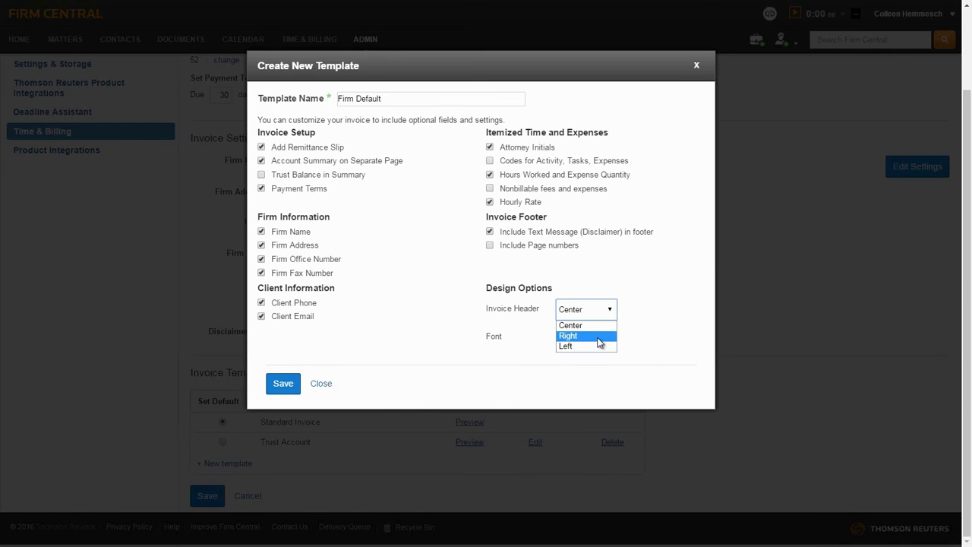
left_click(598, 336)
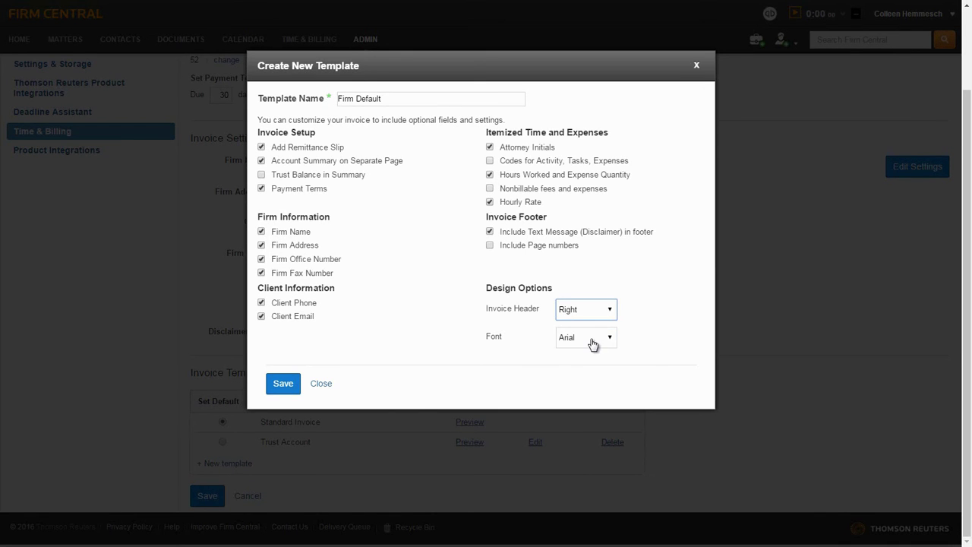
left_click(282, 383)
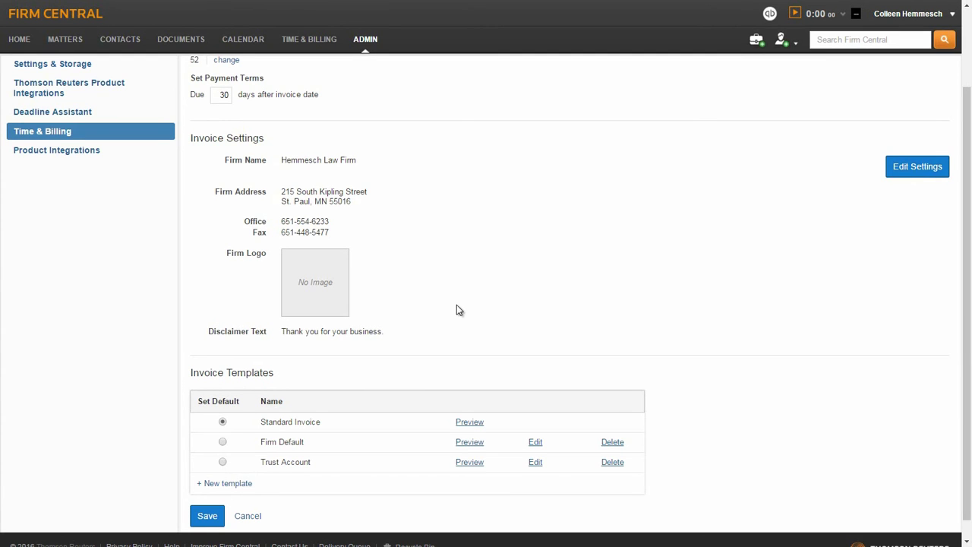
scroll(456, 306, "up", 2)
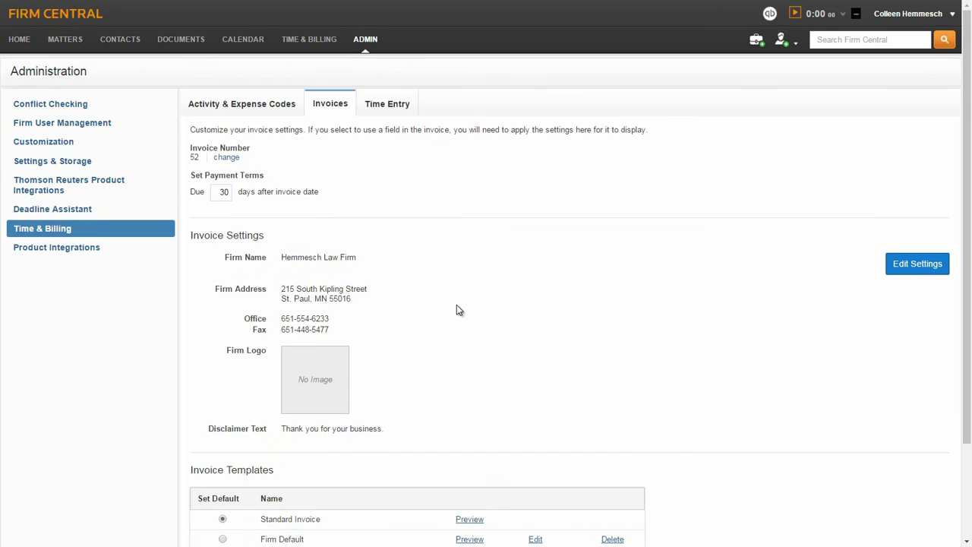
Step: In Time Entry settings, keep the time interval at 6 minutes
left_click(400, 111)
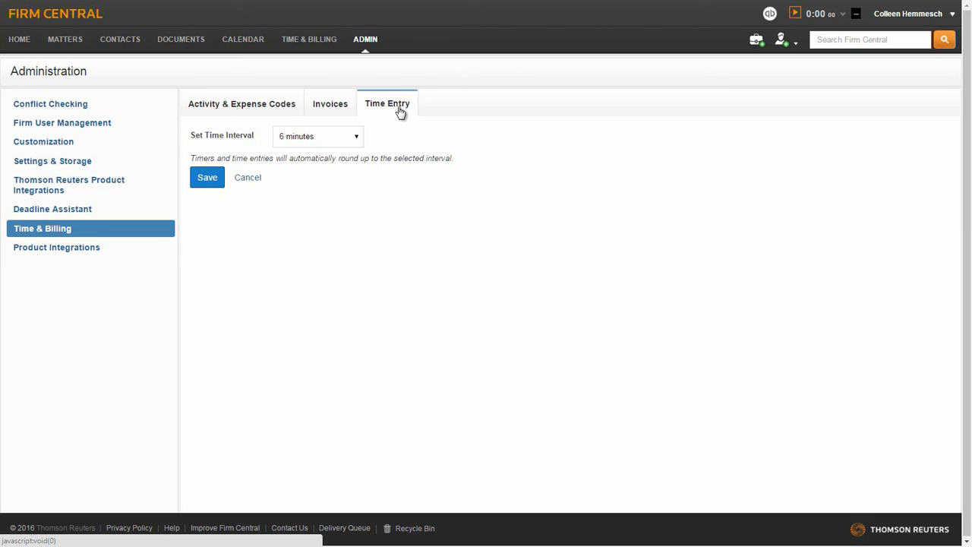
left_click(356, 139)
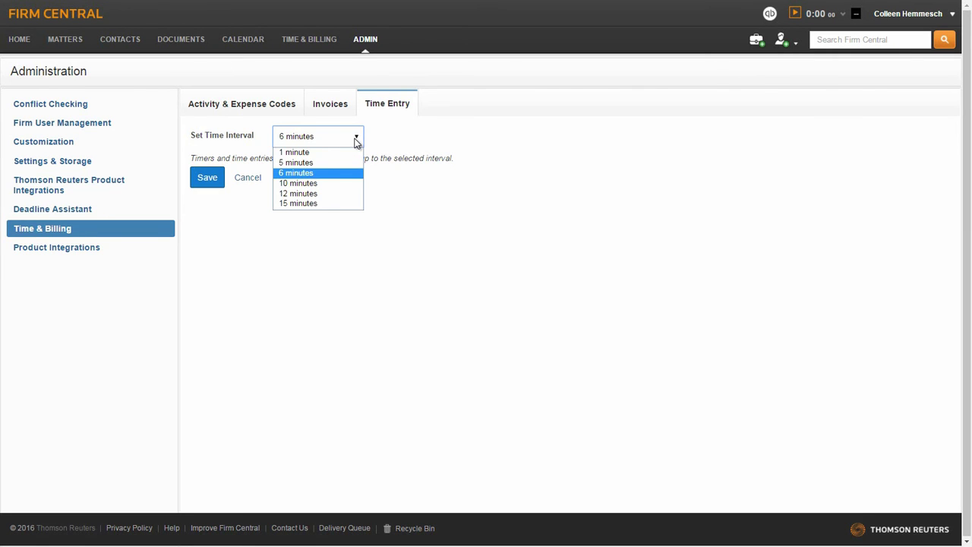
left_click(356, 139)
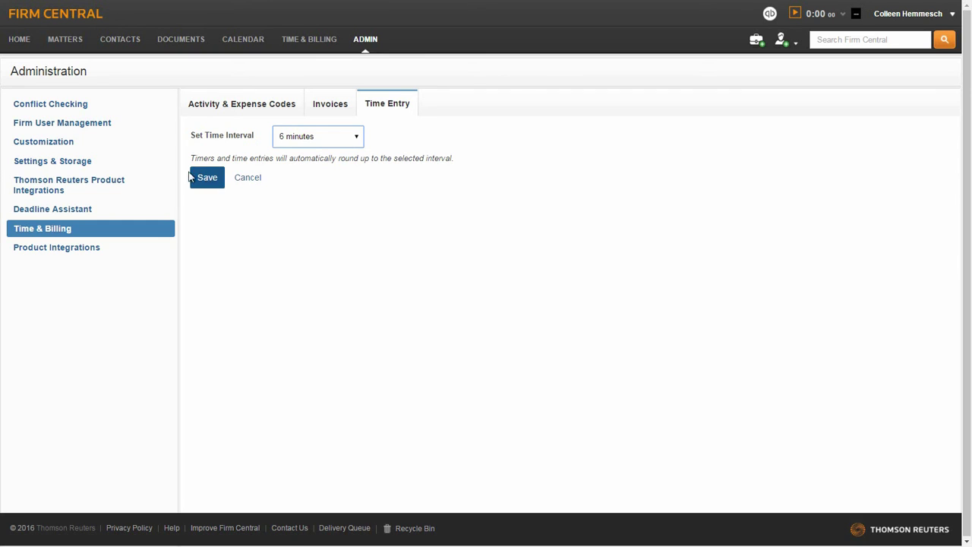
Step: Save the 6-minute interval, then save User Defaults with members as Owner and Full Access
left_click(125, 128)
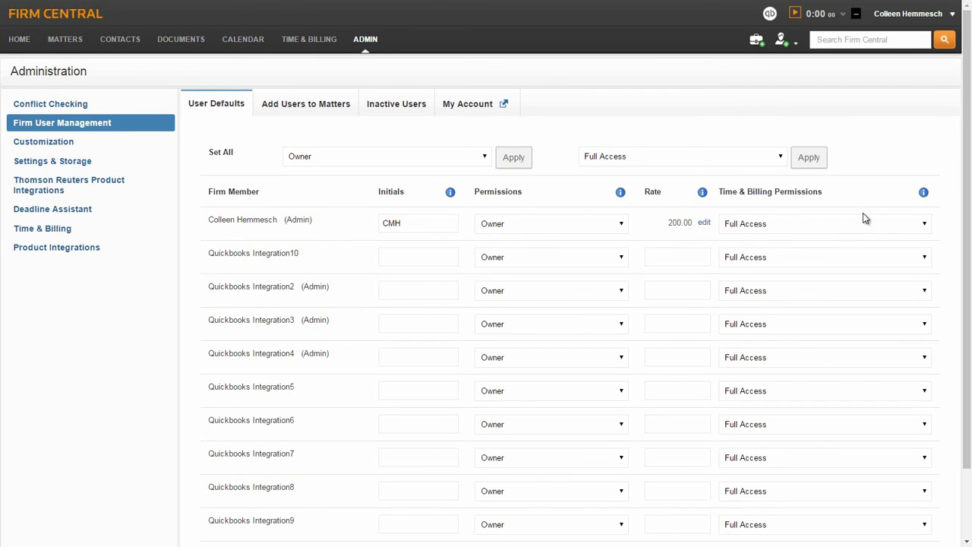
mouse_move(924, 195)
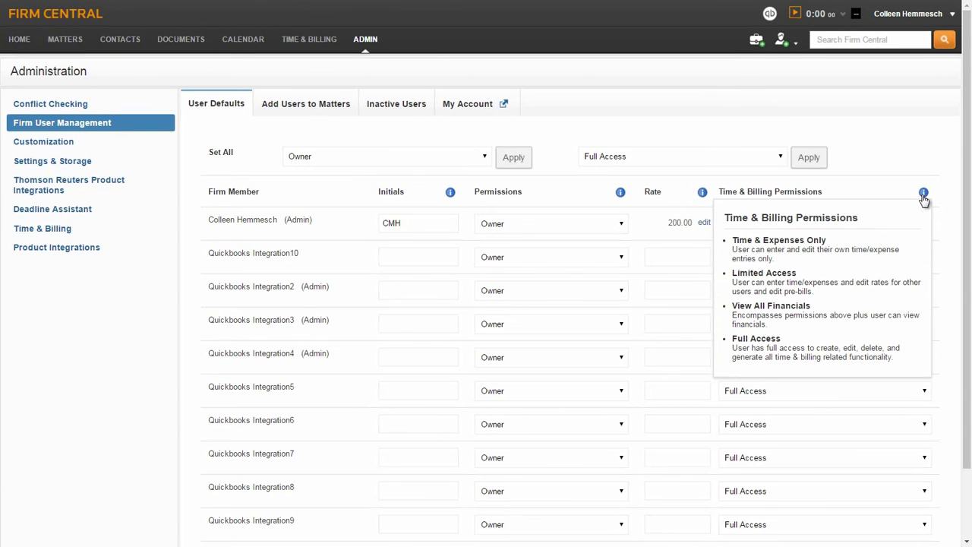
scroll(866, 408, "down", 2)
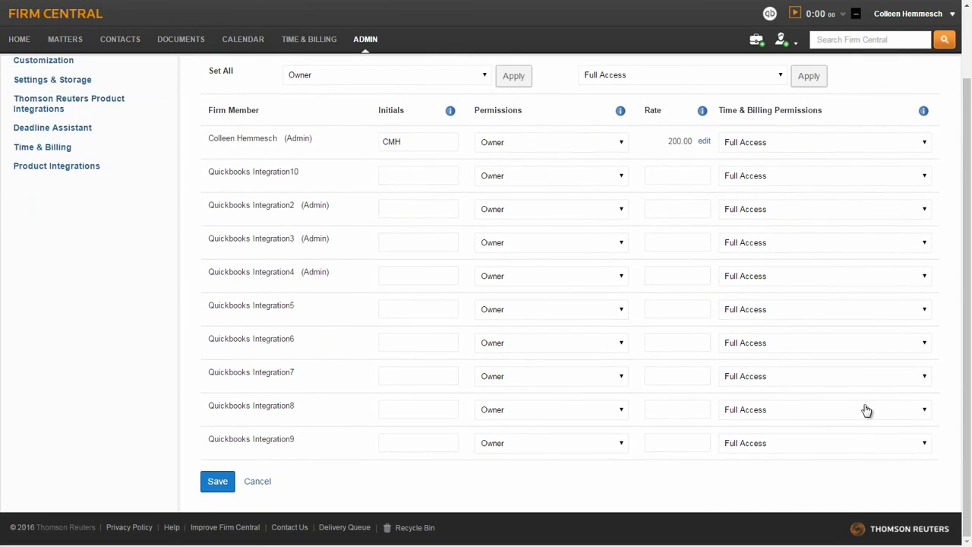
left_click(207, 483)
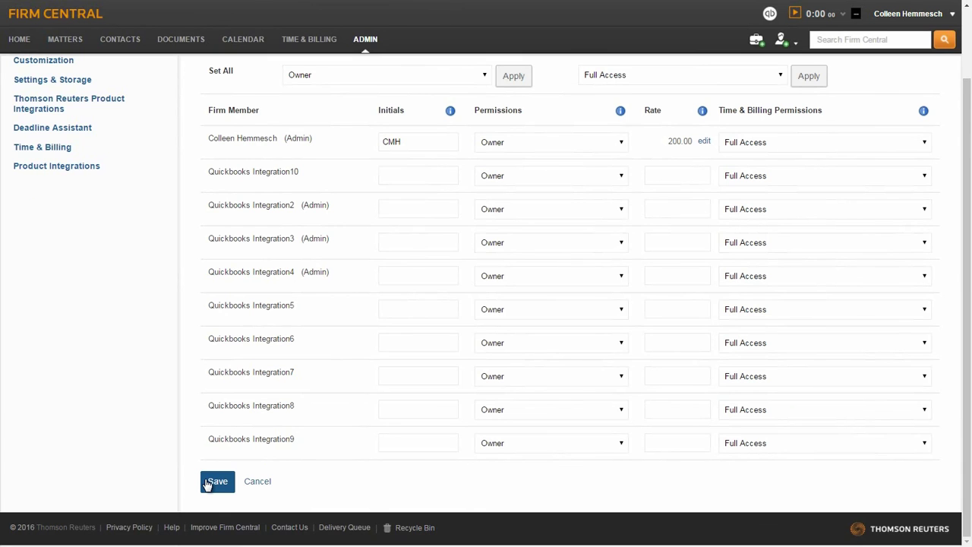